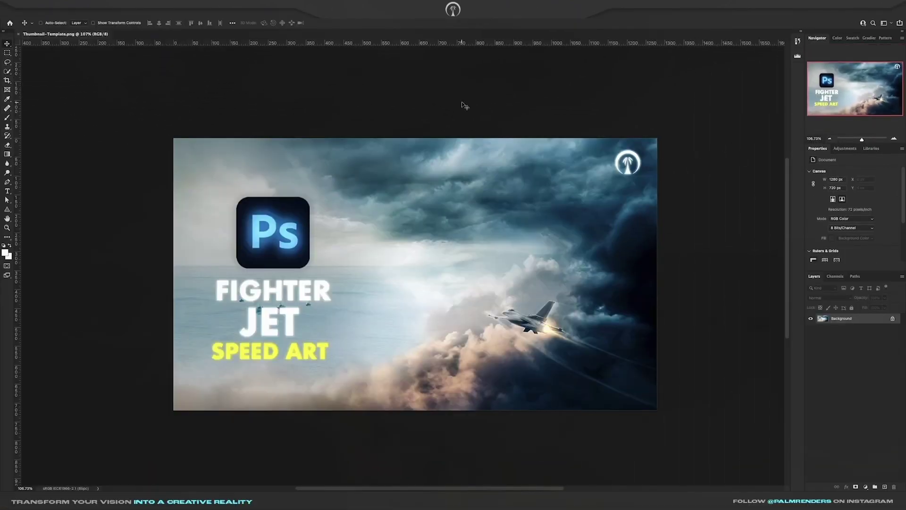
Rearrange the panel group so Navigator is back as the first tab
left_click(243, 10)
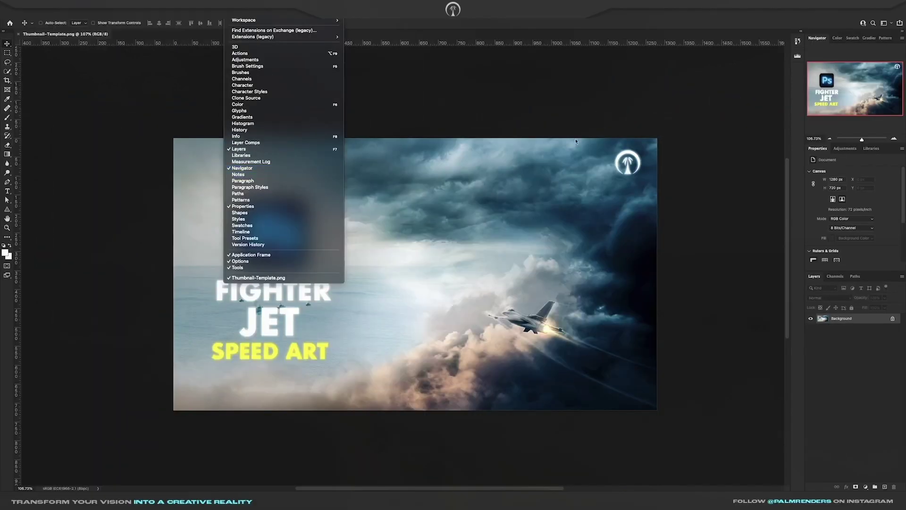
left_click(803, 62)
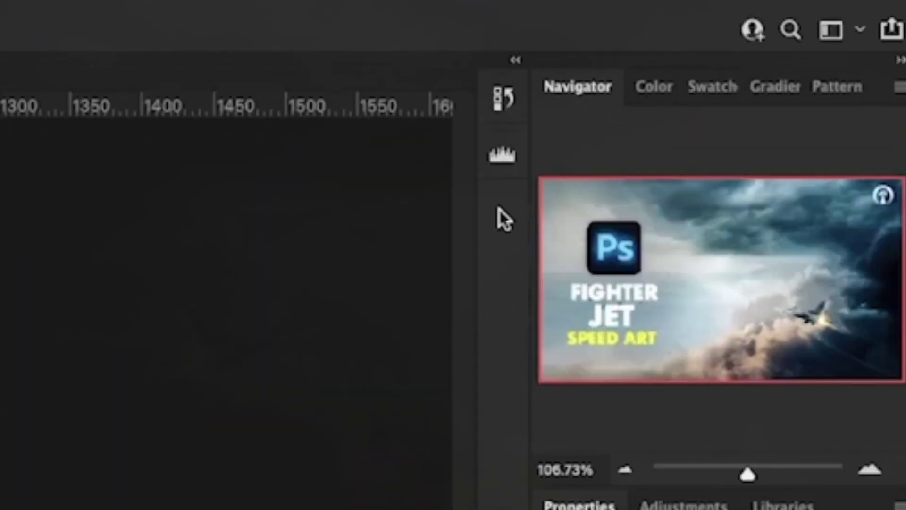
left_click_drag(572, 101, 548, 88)
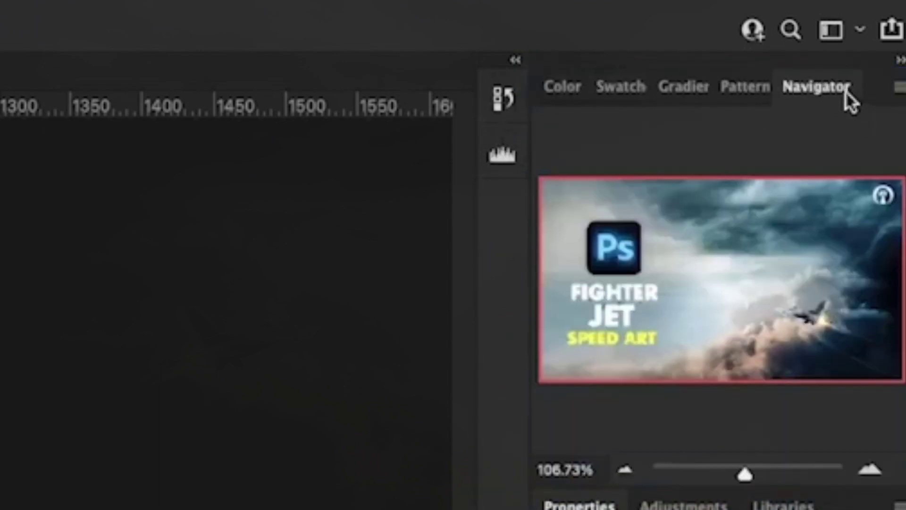
left_click_drag(847, 94, 590, 94)
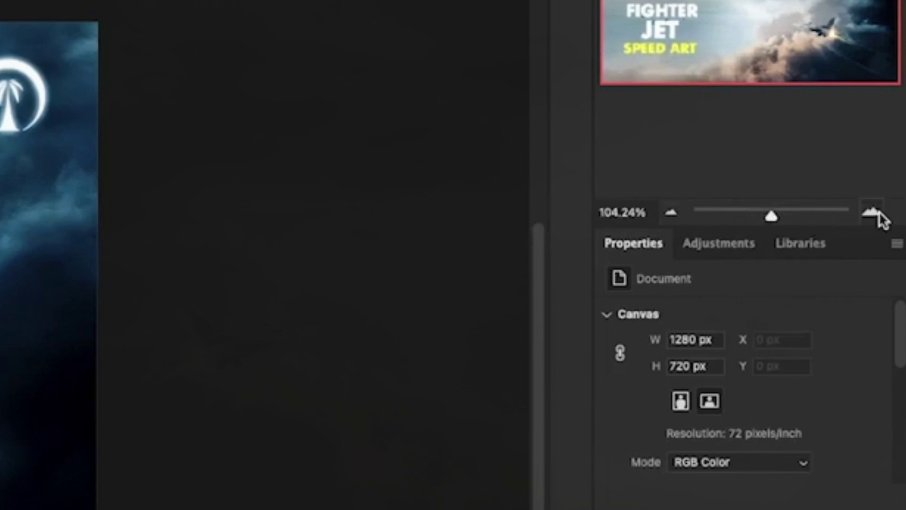
Zoom to about 258% centred on the fighter jet, then enlarge the Properties panel area
left_click_drag(771, 218, 762, 215)
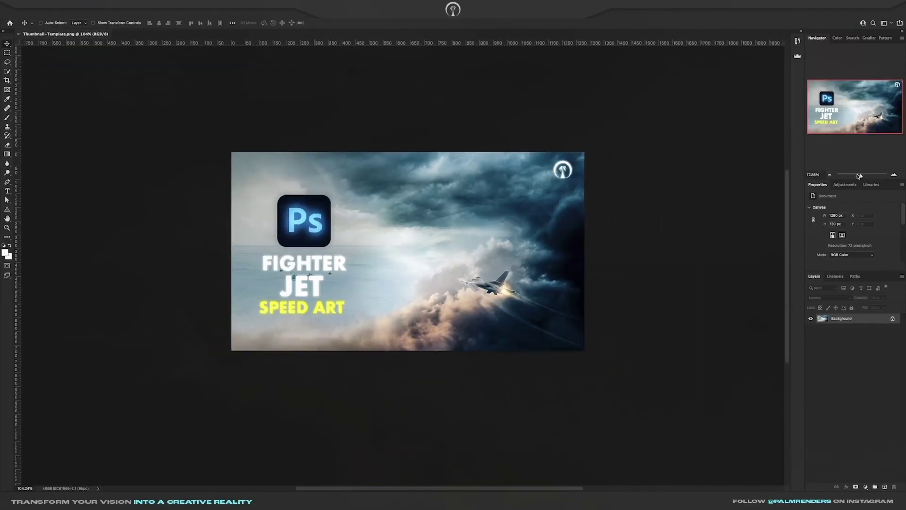
mouse_move(858, 175)
left_mouse_down()
mouse_move(846, 176)
mouse_move(864, 176)
left_mouse_up()
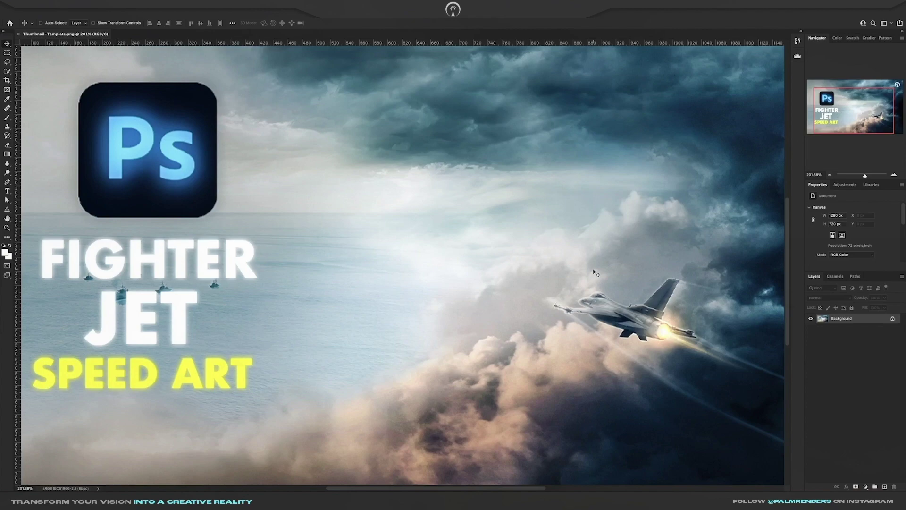
scroll(601, 257, "up", 3)
left_click_drag(624, 206, 489, 147)
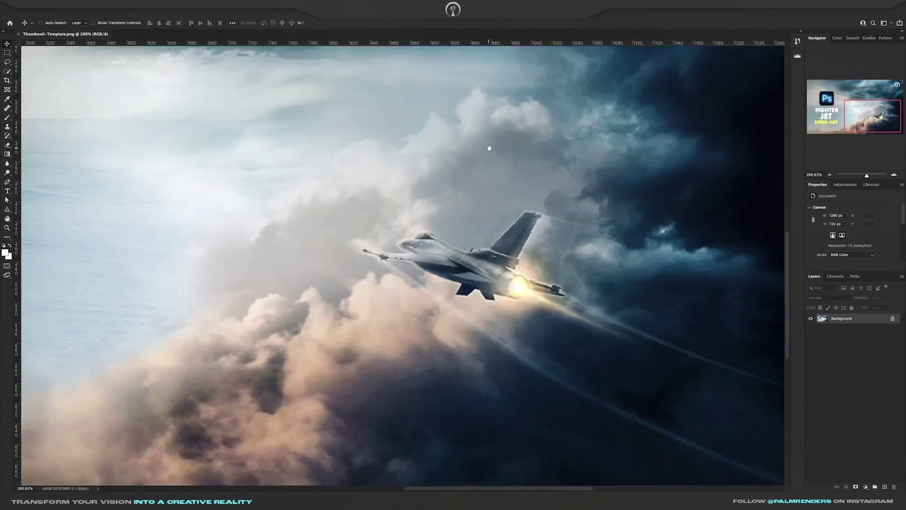
scroll(490, 148, "up", 6)
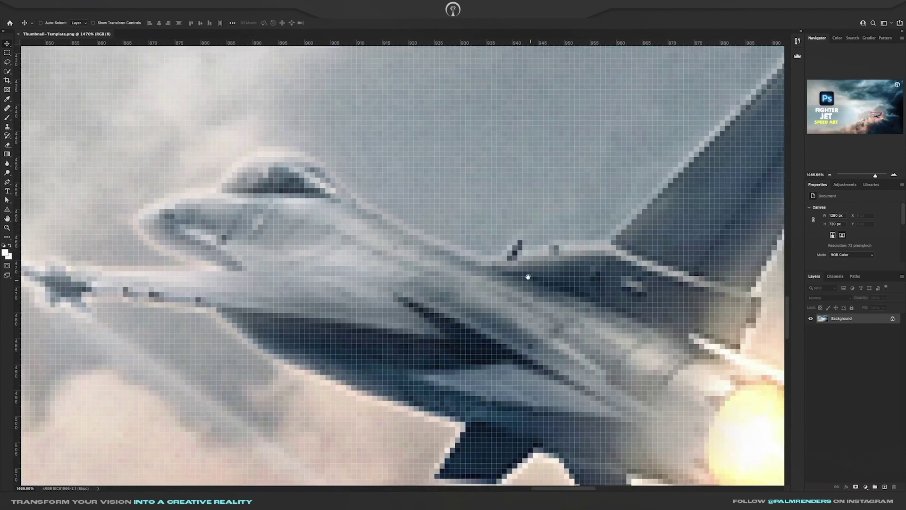
scroll(528, 276, "down", 1)
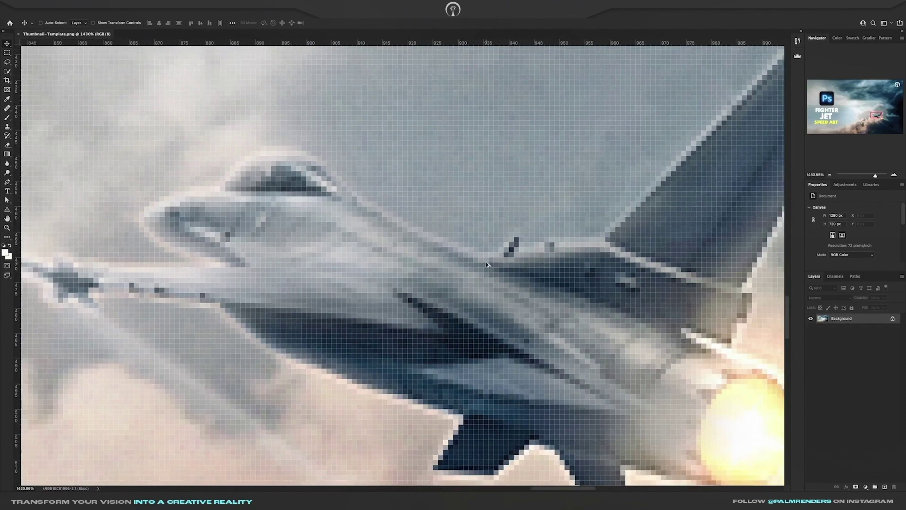
scroll(487, 263, "down", 6)
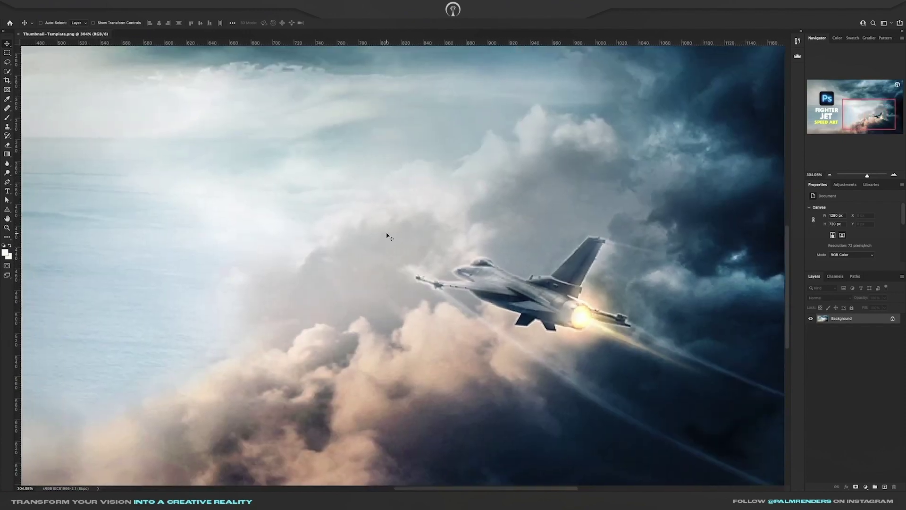
scroll(482, 268, "down", 5)
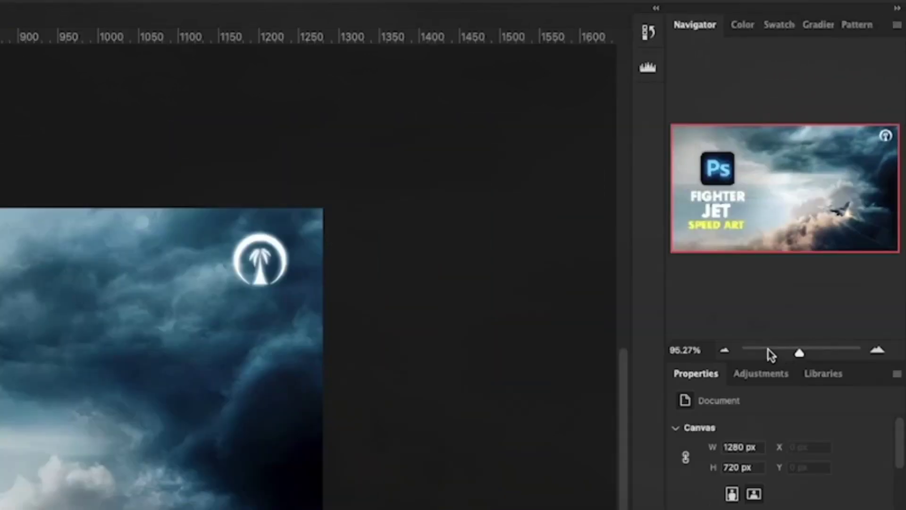
left_click_drag(781, 363, 767, 206)
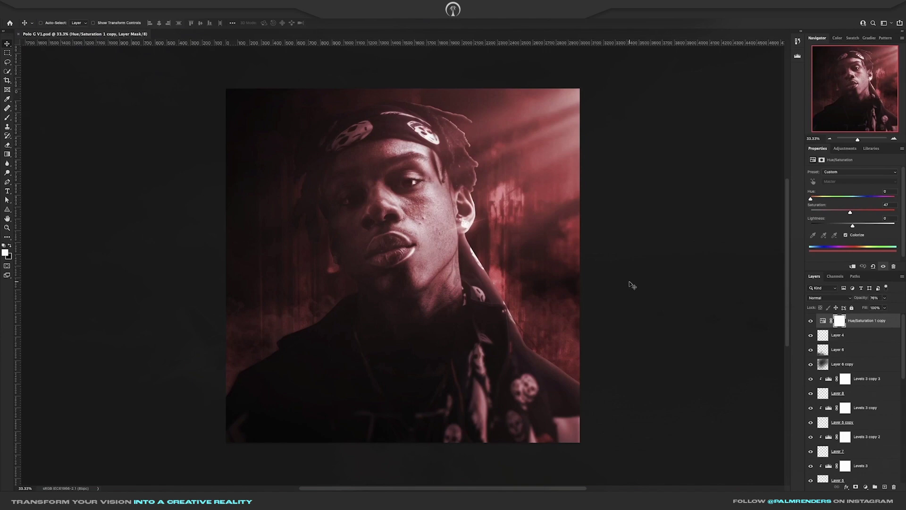
Select every layer from the top down to Layer 0 and group them as Group 1
scroll(870, 404, "down", 3)
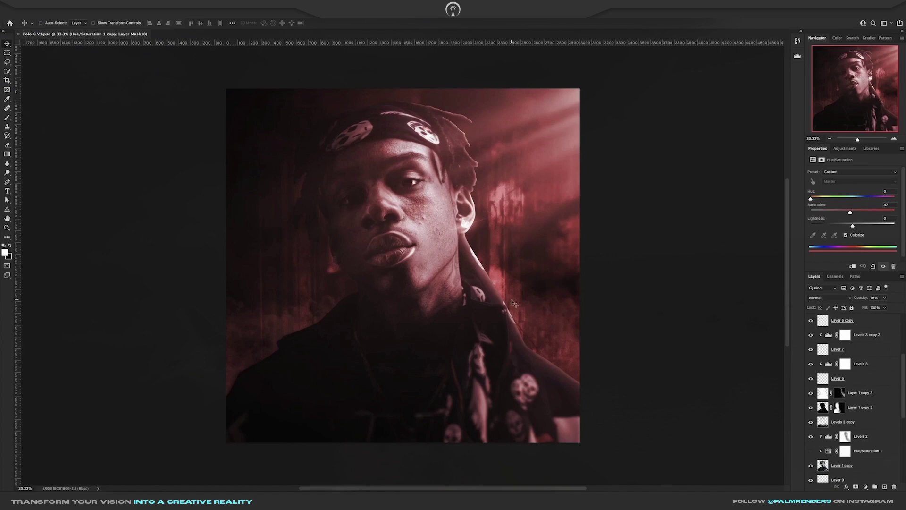
scroll(842, 362, "up", 3)
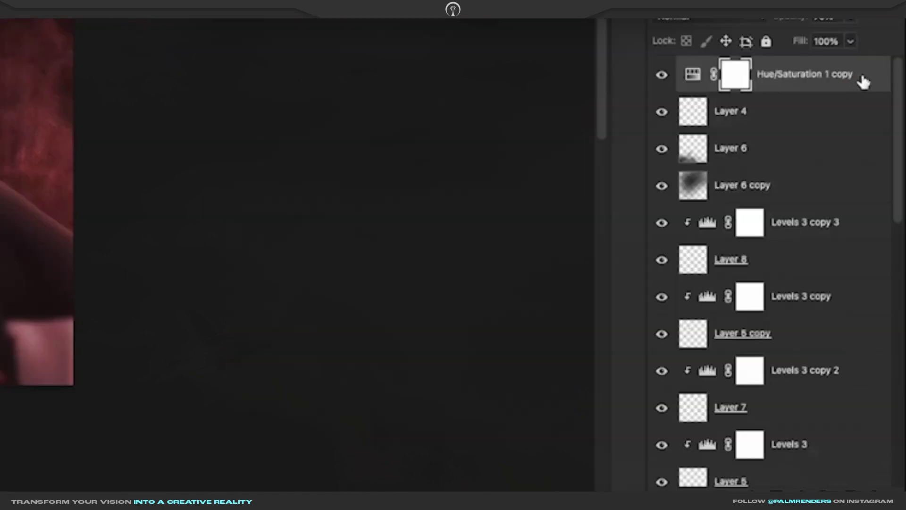
scroll(752, 379, "down", 10)
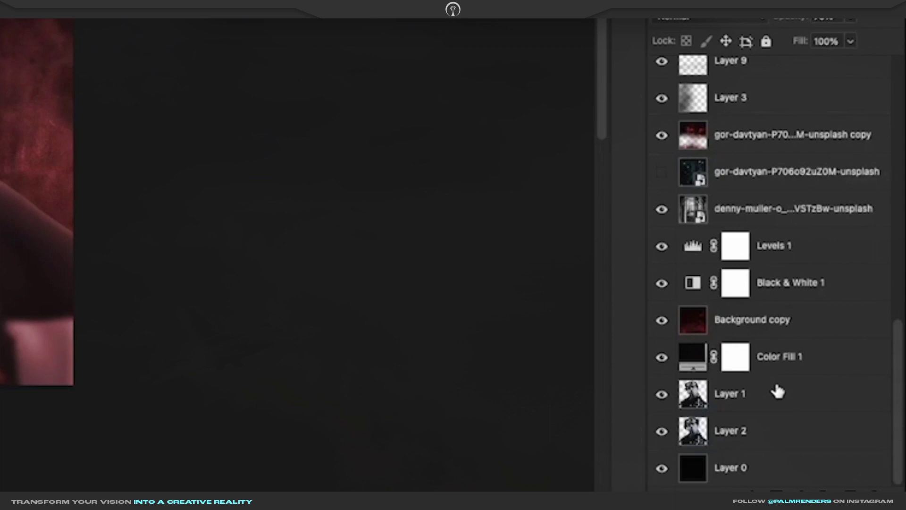
left_click(807, 467, "shift")
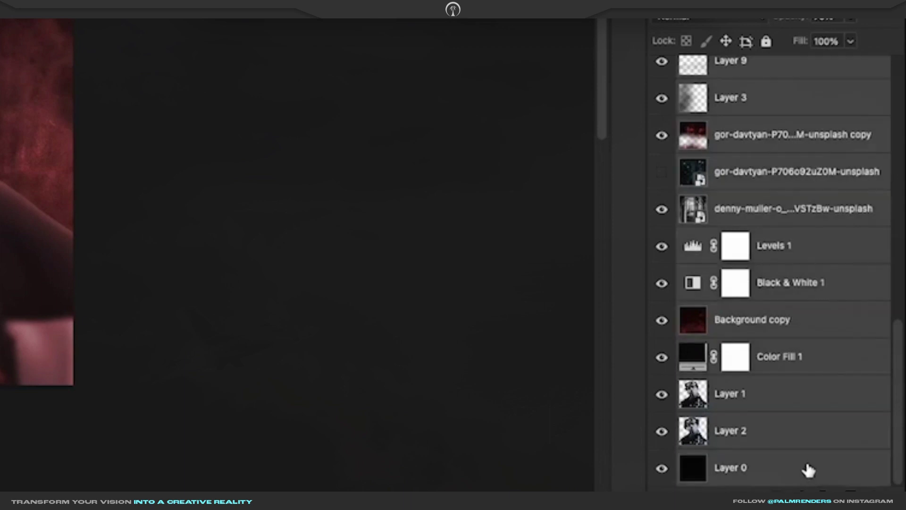
key("super+g")
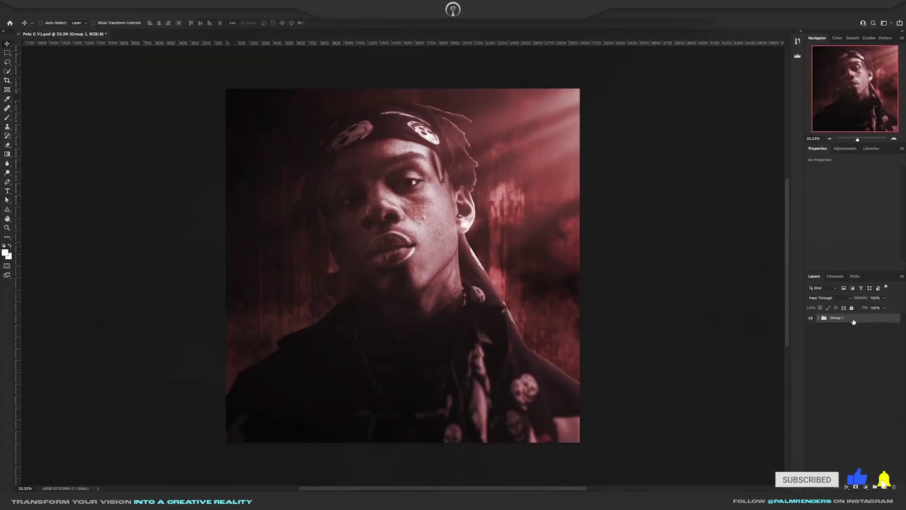
Duplicate Group 1, merge the copy into one layer, and convert it to a smart object
right_click(853, 320)
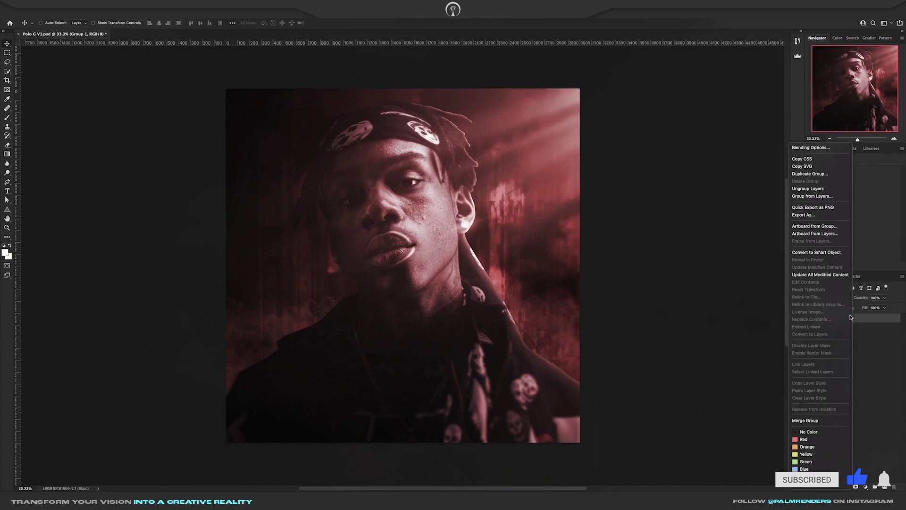
left_click(857, 400)
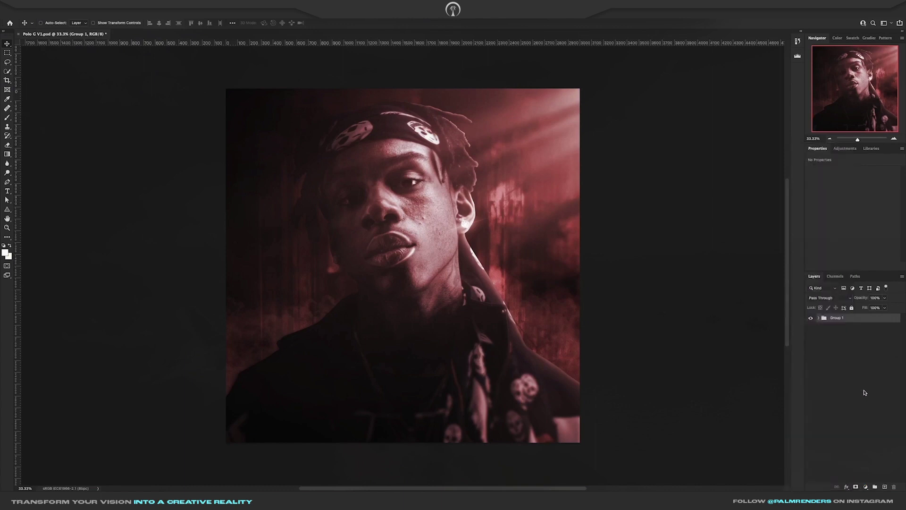
key("super+j")
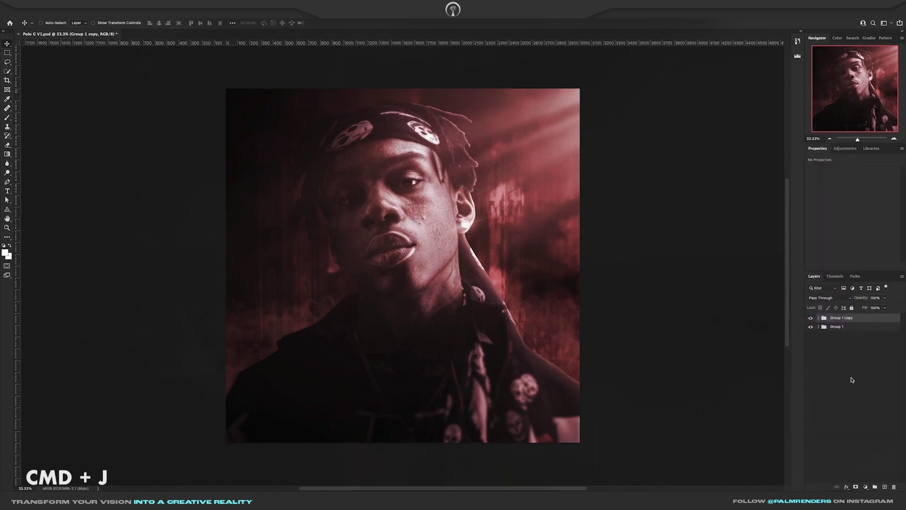
right_click(858, 321)
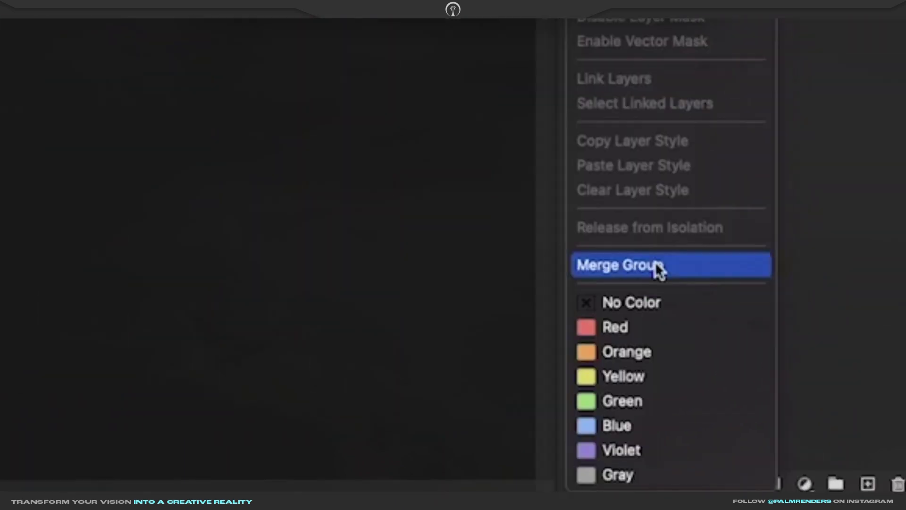
left_click(810, 420)
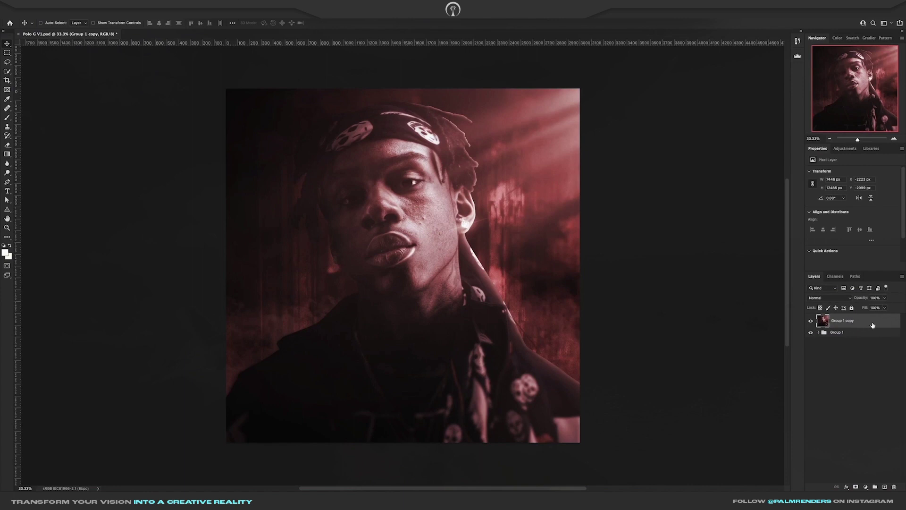
right_click(871, 325)
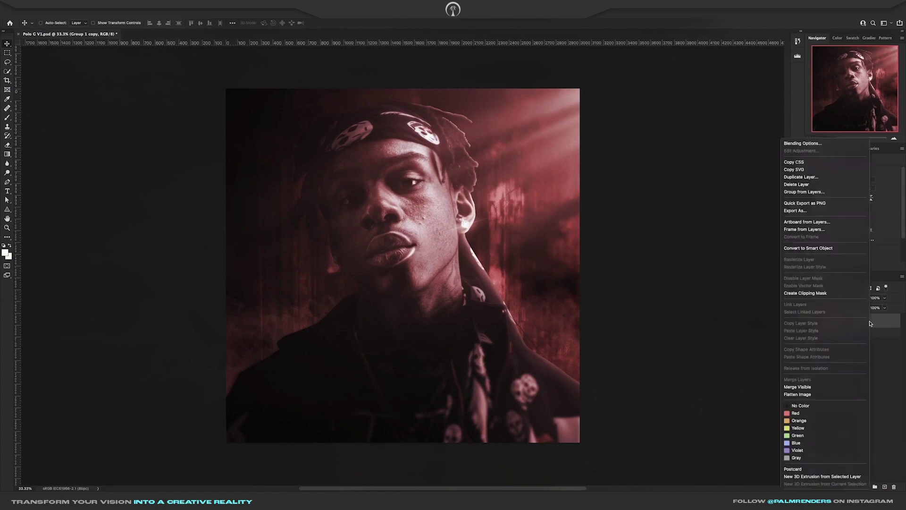
left_click(819, 248)
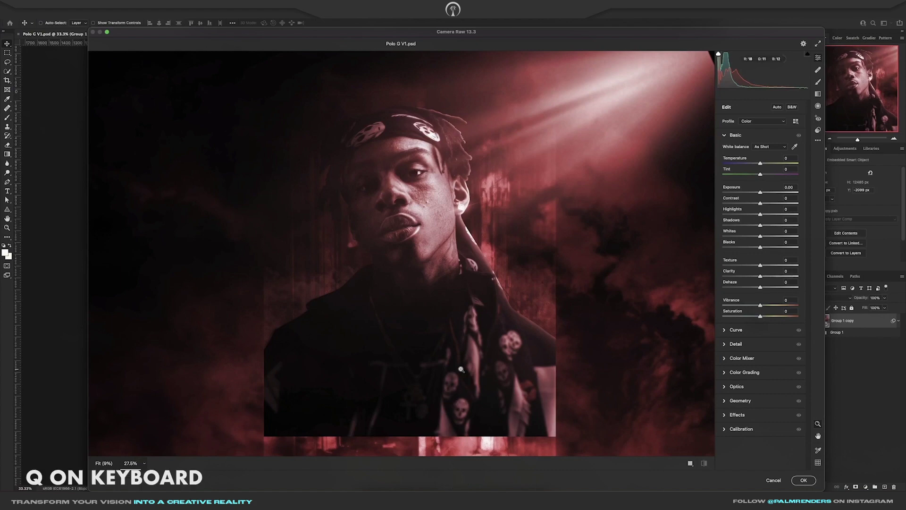
In Camera Raw, raise exposure to +1.30 with contrast reset to 0, apply, then hide the copy to compare
key("q")
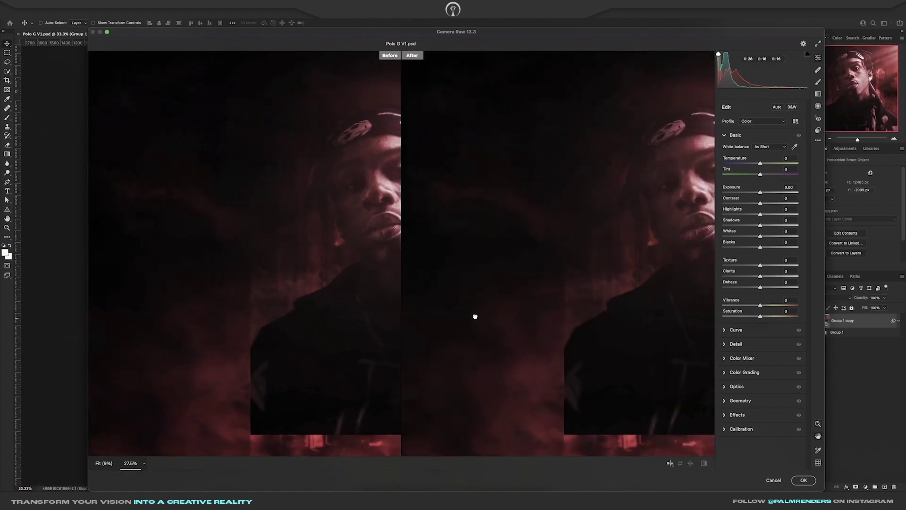
left_click_drag(475, 317, 330, 318)
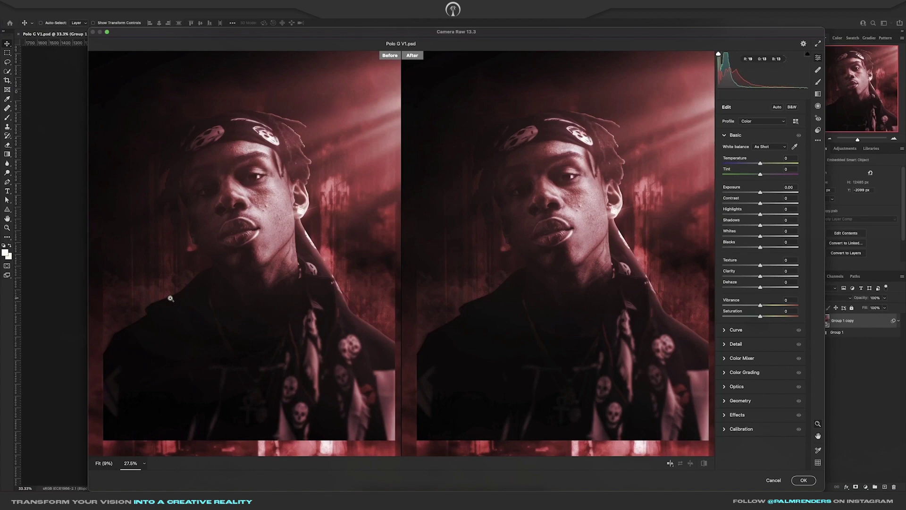
left_click(765, 194)
mouse_move(764, 200)
left_mouse_down()
mouse_move(774, 198)
mouse_move(765, 207)
left_mouse_up()
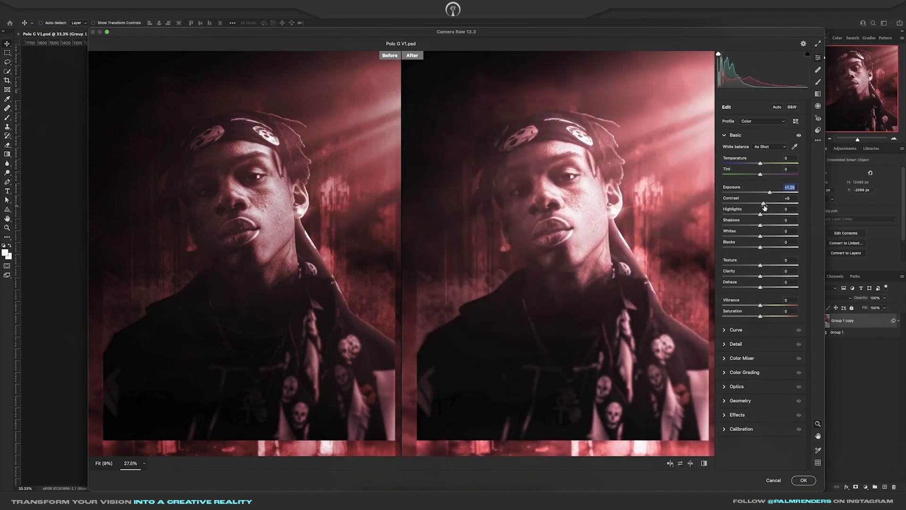
double_click(766, 210)
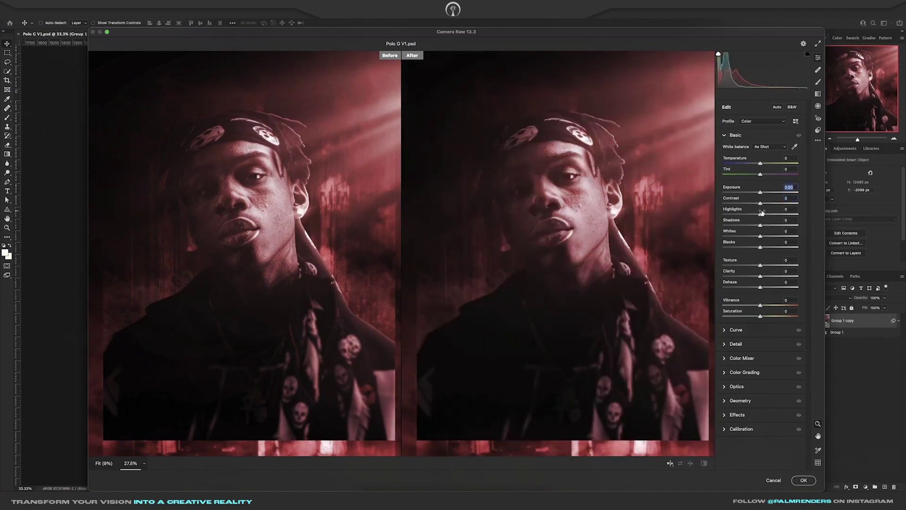
left_click(808, 480)
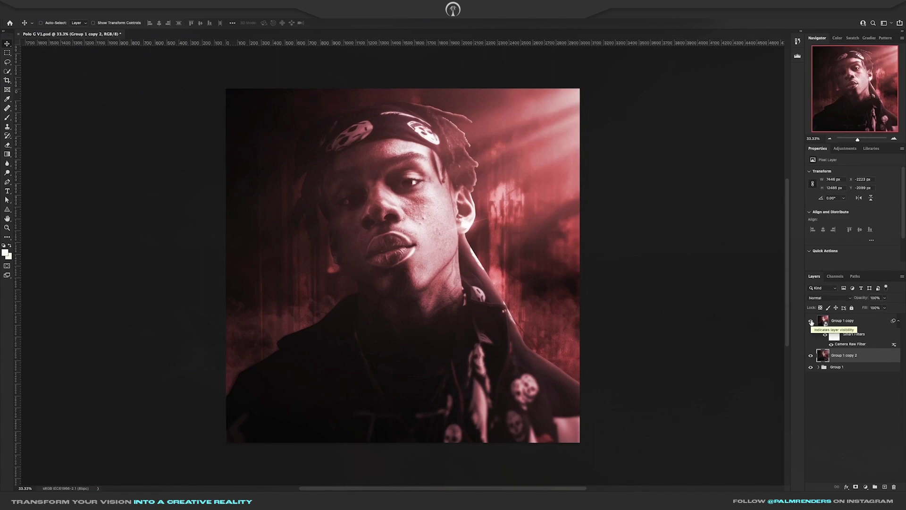
left_click(811, 321)
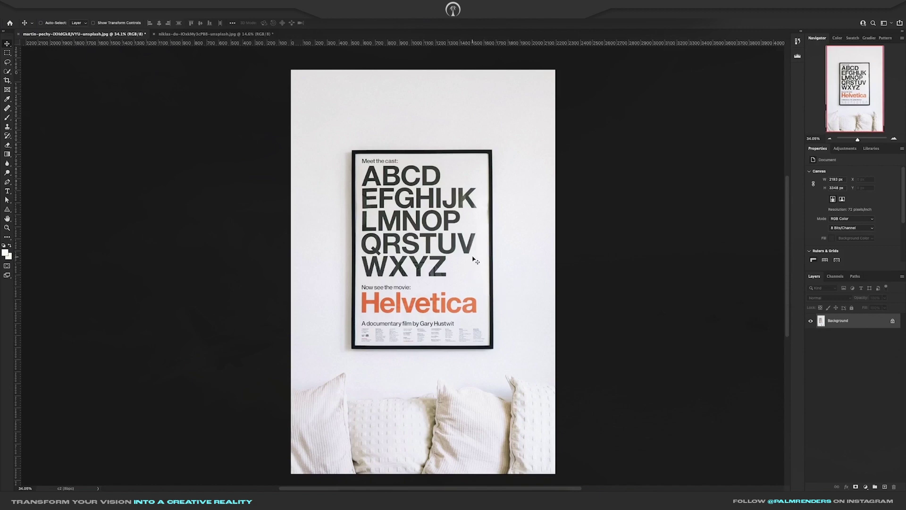
Draw a loose Lasso loop around the framed Helvetica poster
scroll(426, 222, "up", 3)
scroll(426, 221, "down", 4)
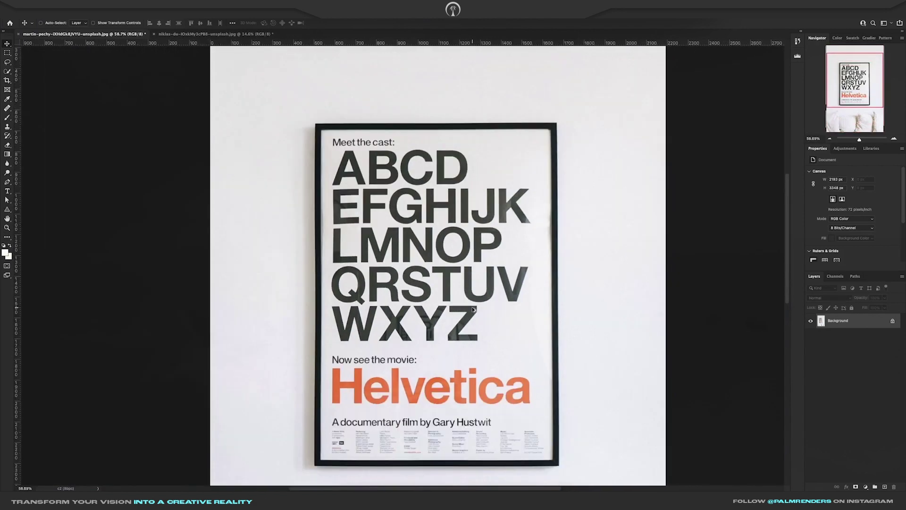
scroll(479, 392, "down", 3)
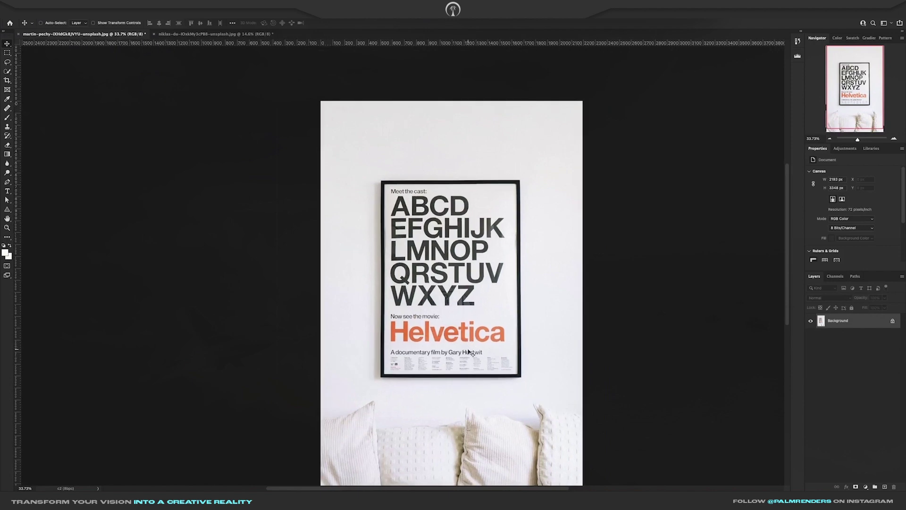
scroll(465, 344, "up", 1)
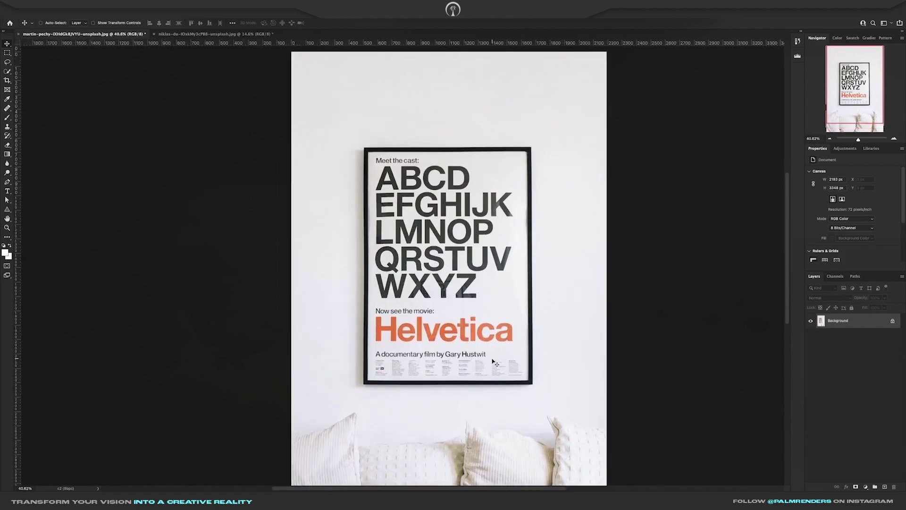
key("l")
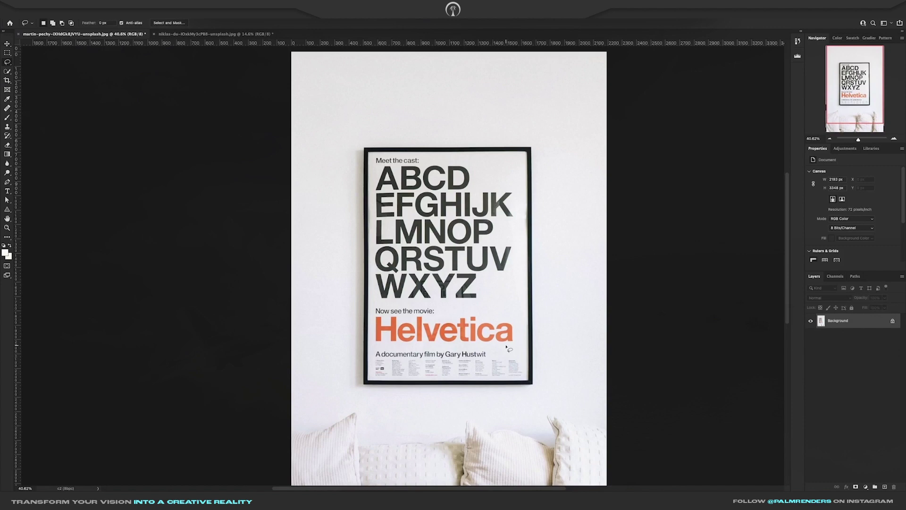
scroll(512, 343, "down", 1)
mouse_move(366, 178)
left_mouse_down()
mouse_move(421, 155)
mouse_move(490, 152)
mouse_move(521, 162)
mouse_move(540, 184)
mouse_move(554, 326)
mouse_move(537, 394)
mouse_move(407, 392)
mouse_move(370, 388)
mouse_move(359, 376)
mouse_move(367, 177)
left_mouse_up()
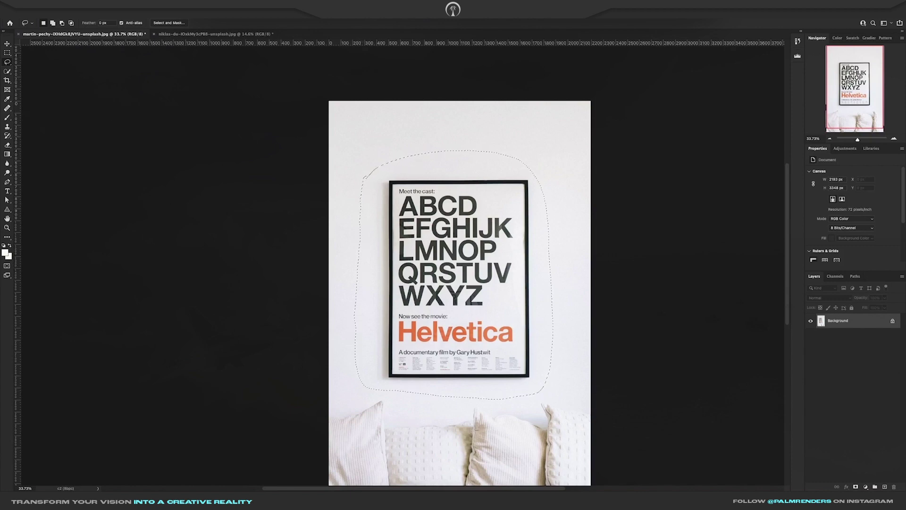
Content-Aware Fill the poster selection onto a new layer, then deselect
left_click(74, 9)
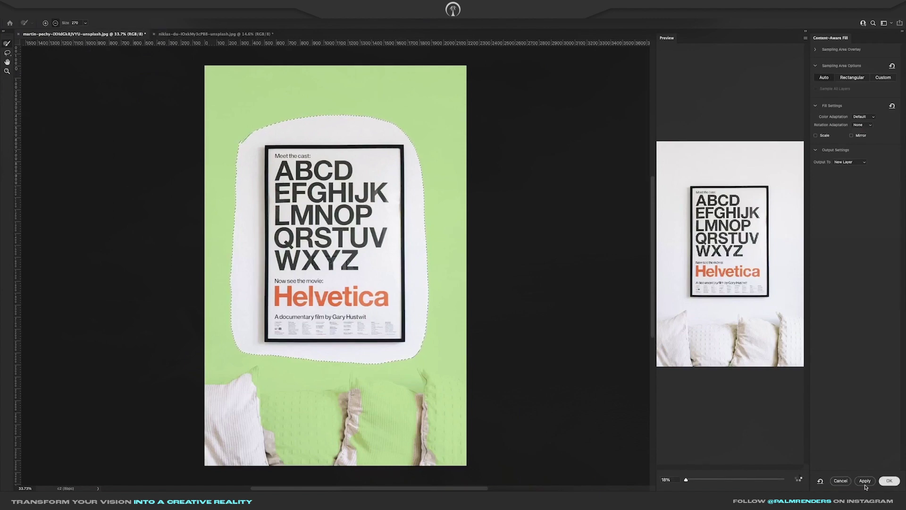
left_click(889, 481)
key("m")
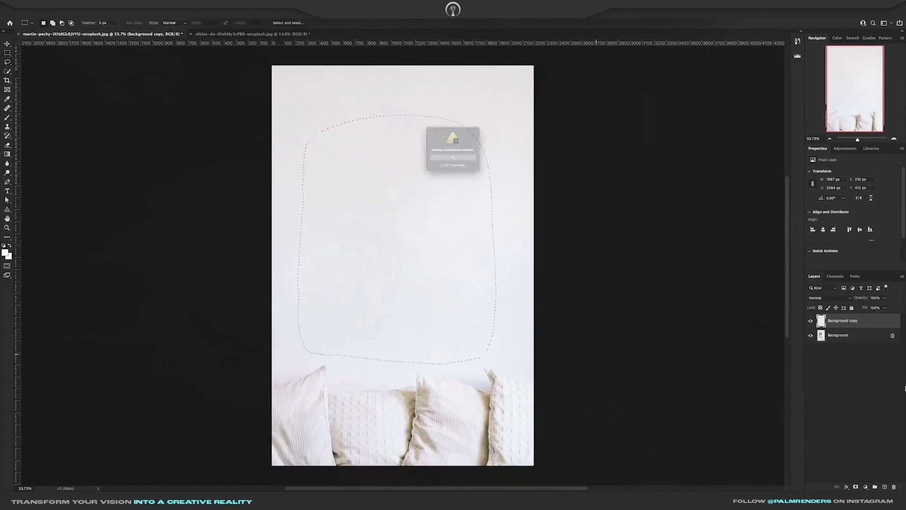
key("ctrl+d")
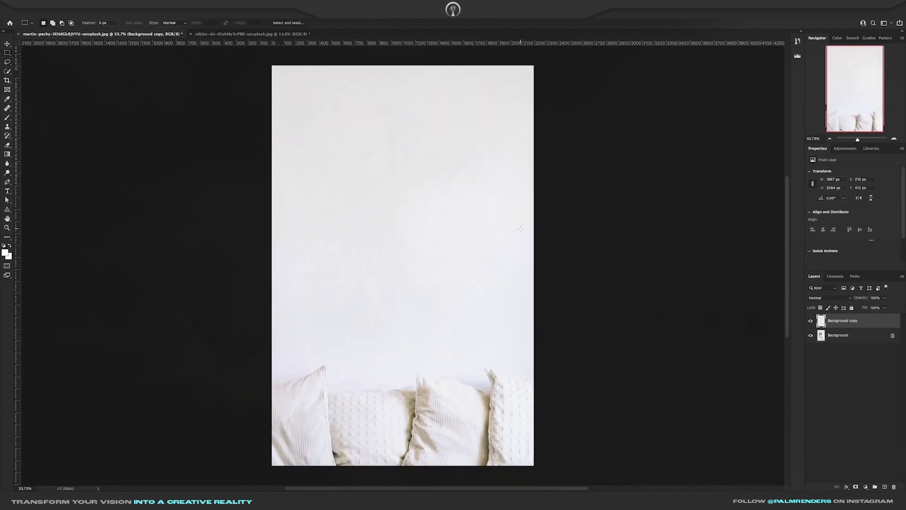
Fit the basketball photo to the window, marquee a rectangle around the ball, and unlock the Background
left_click(216, 33)
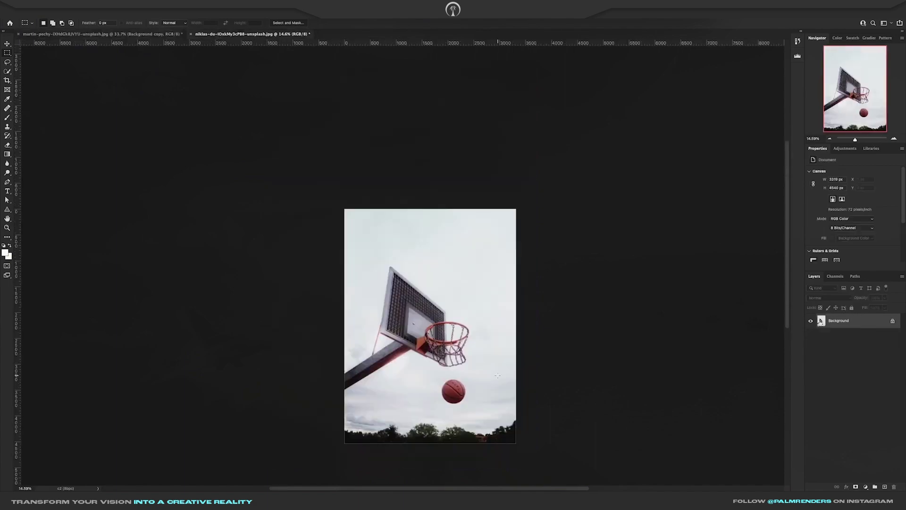
key("ctrl+0")
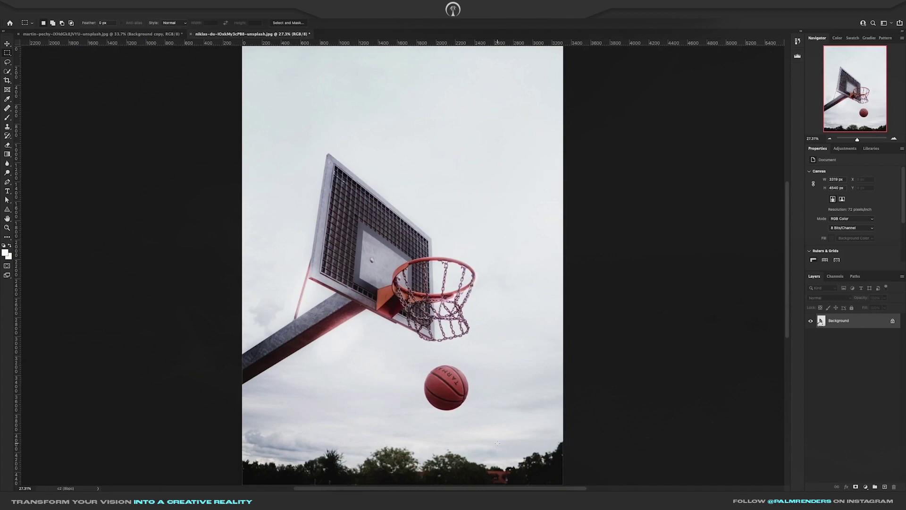
key("l")
key("m")
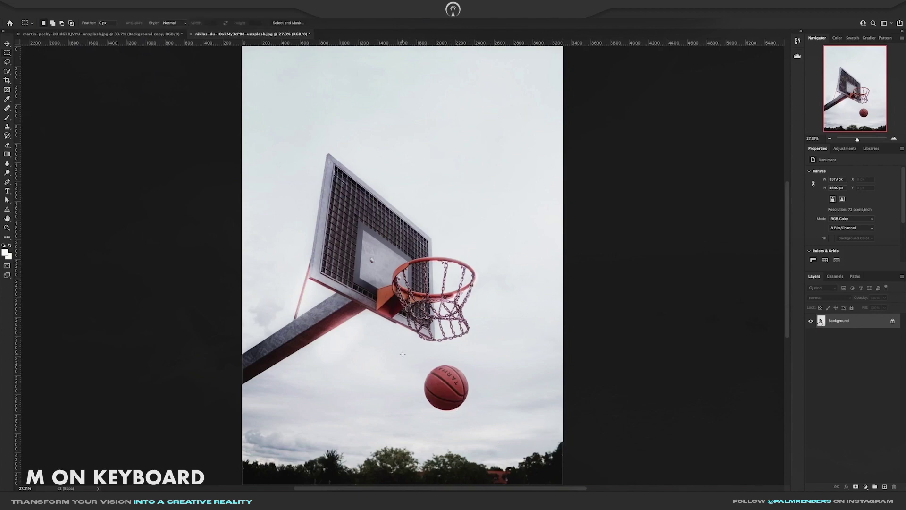
right_click(7, 53)
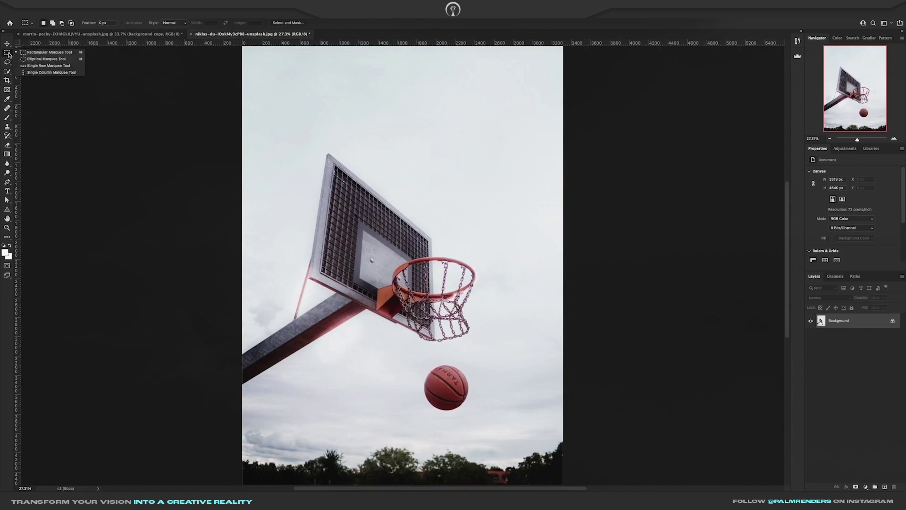
left_click(29, 53)
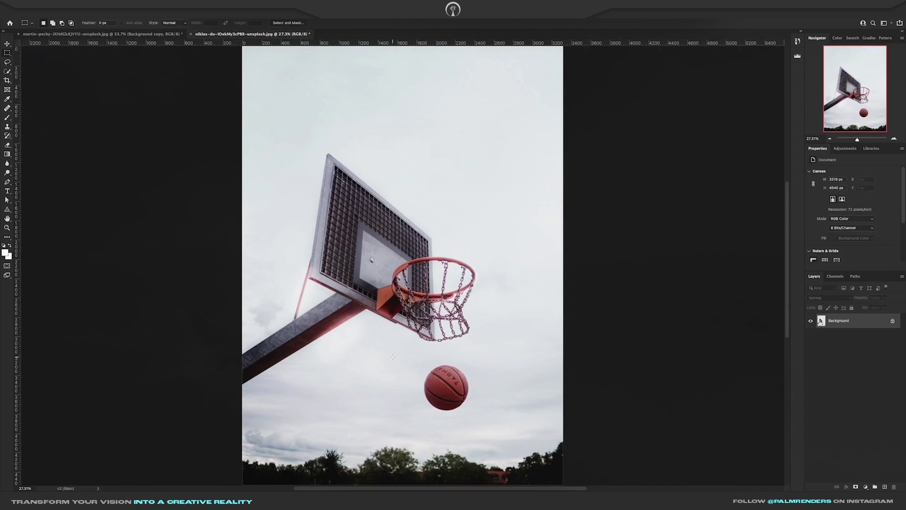
left_click_drag(392, 357, 504, 430)
right_click(866, 324)
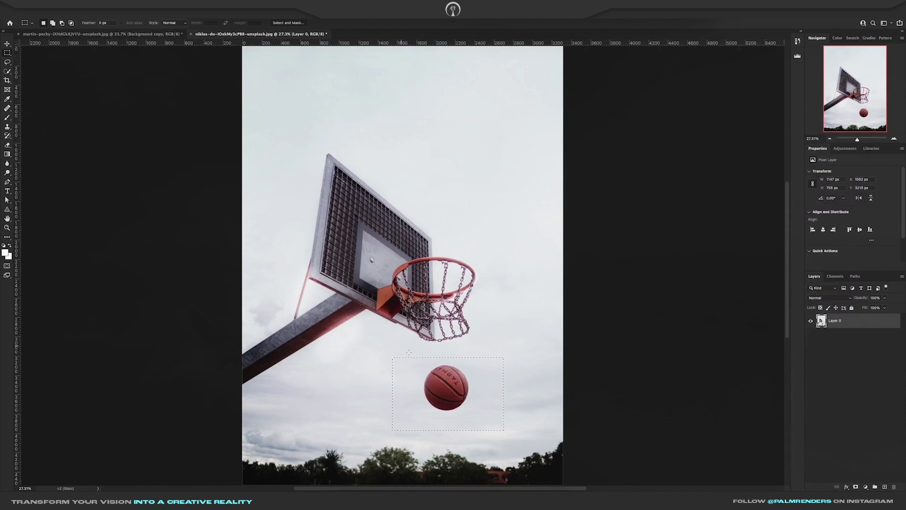
Fill the ball selection with Content-Aware contents, then deselect
right_click(440, 393)
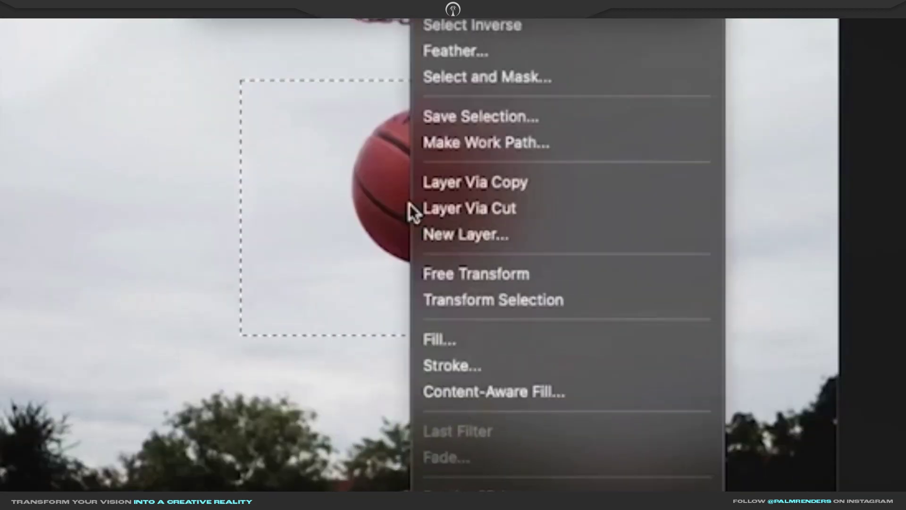
left_click(478, 340)
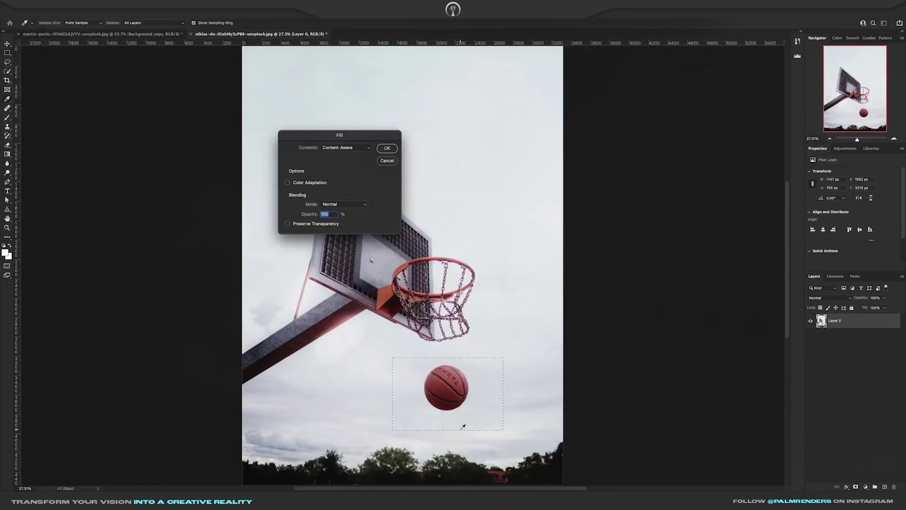
left_click(347, 148)
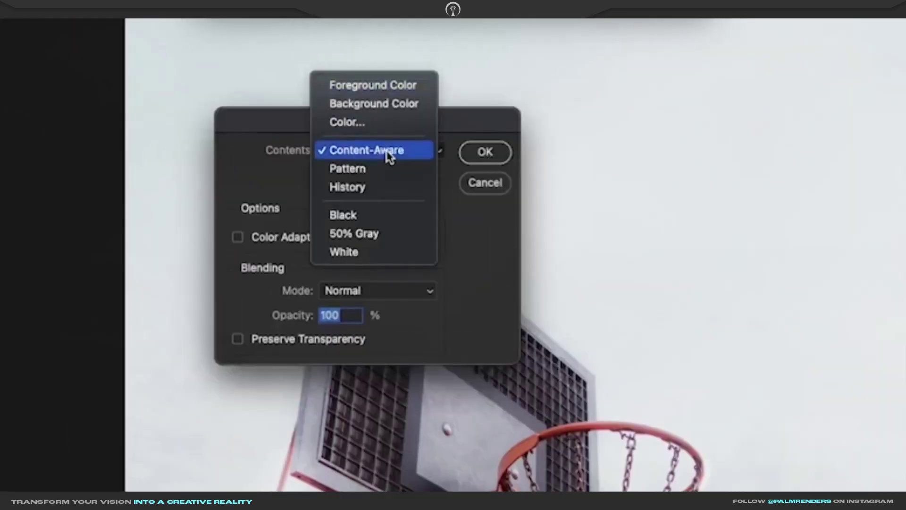
left_click(393, 157)
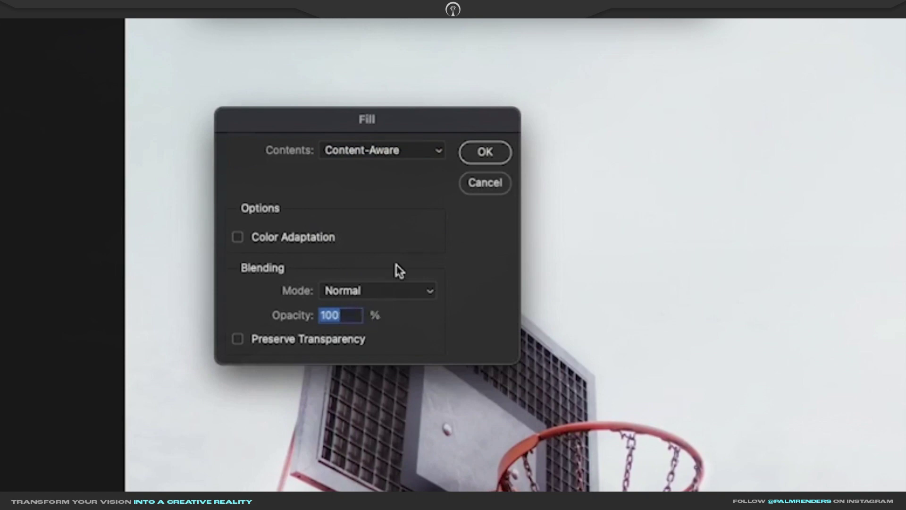
left_click(491, 154)
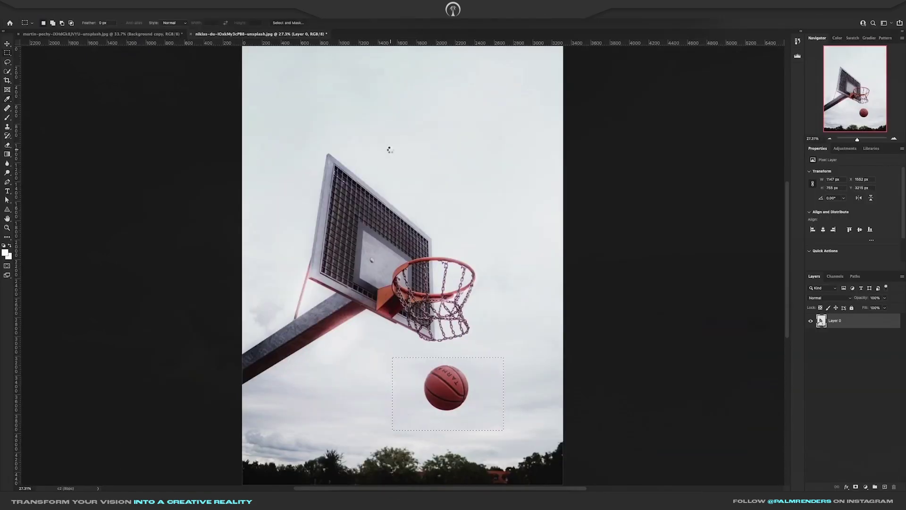
key("ctrl+d")
scroll(446, 438, "up", 3)
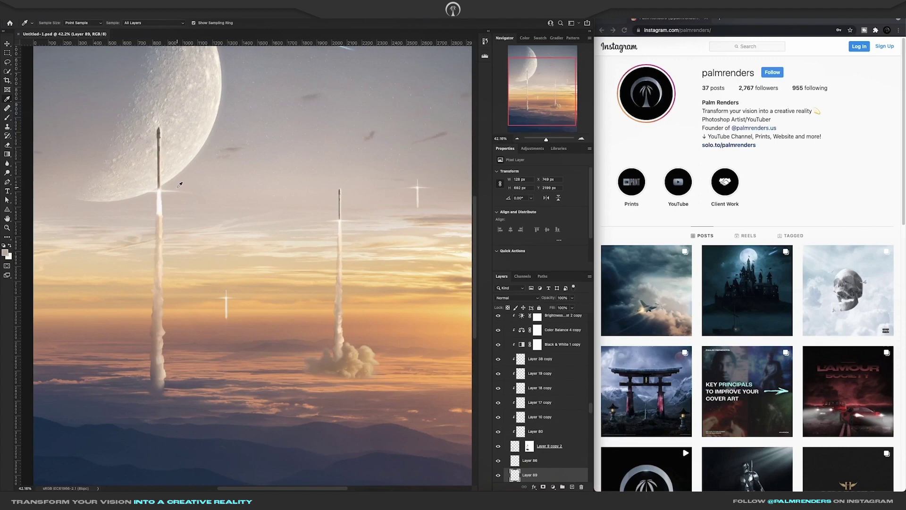
Drag the Eyedropper from the canvas onto the Instagram page to sample a new foreground colour
left_click_drag(202, 173, 656, 209)
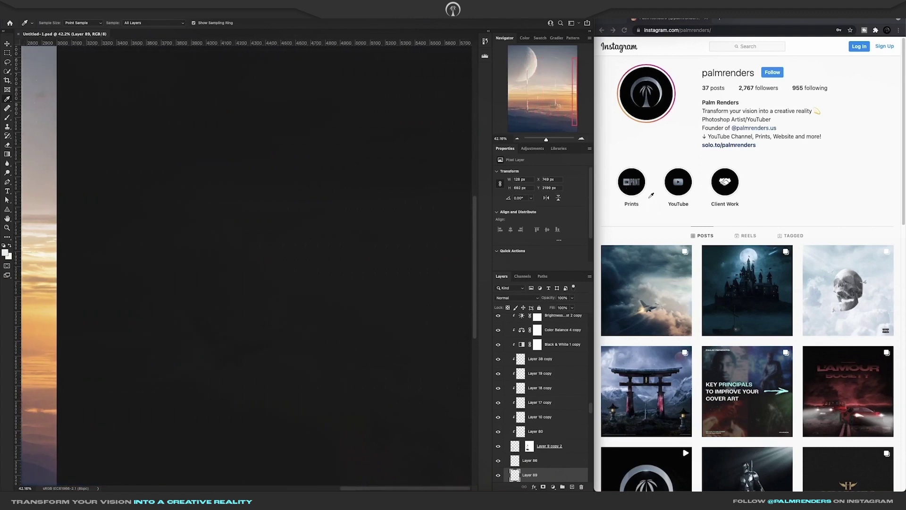